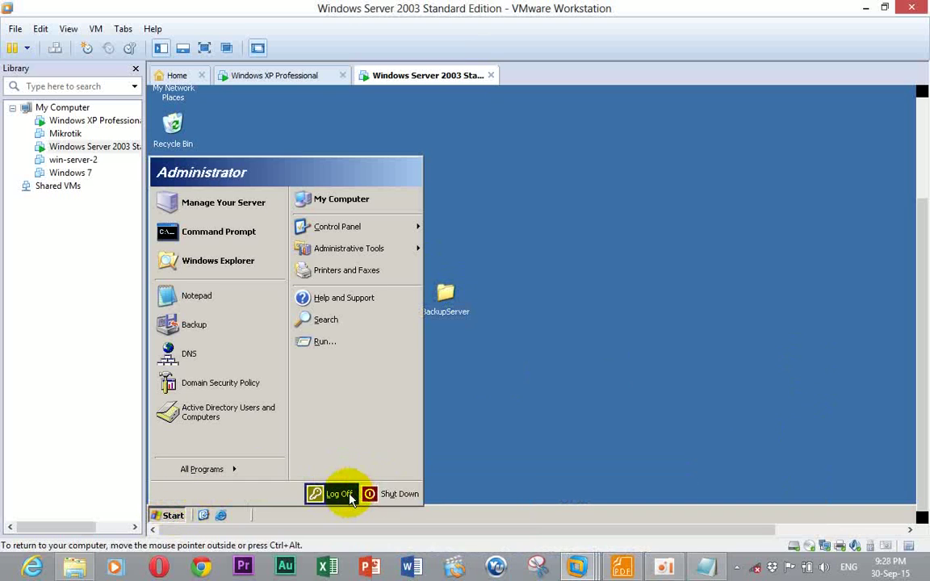
Restart the Windows Server 2003 machine, giving "r4r4" as the shutdown comment.
{"action": "left_click", "coordinate": [396, 495]}
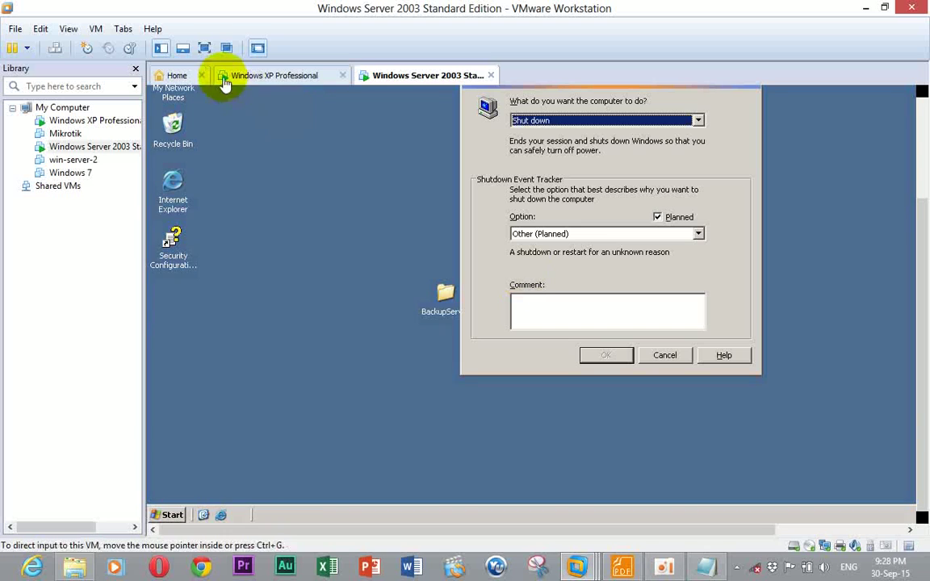
{"action": "left_click", "coordinate": [204, 48]}
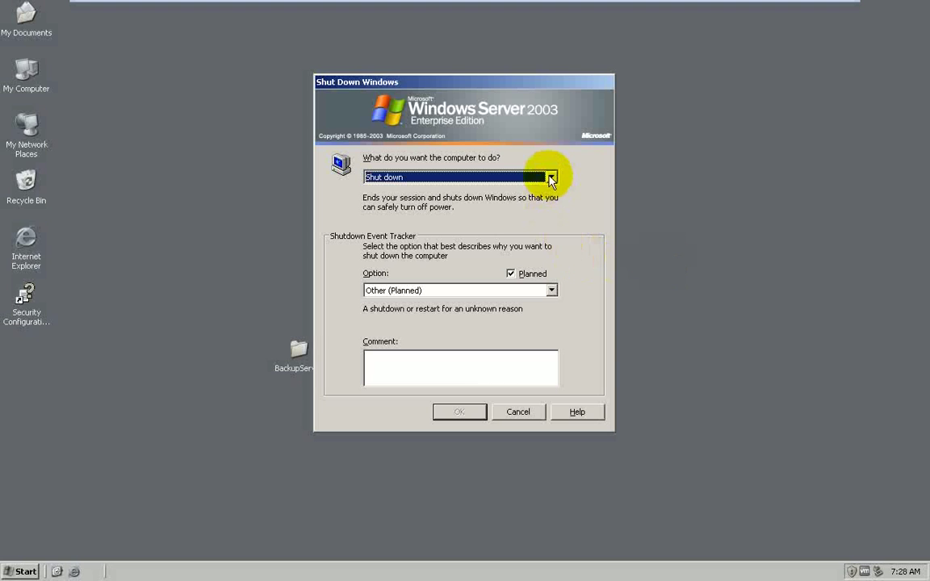
{"action": "left_click", "coordinate": [550, 178]}
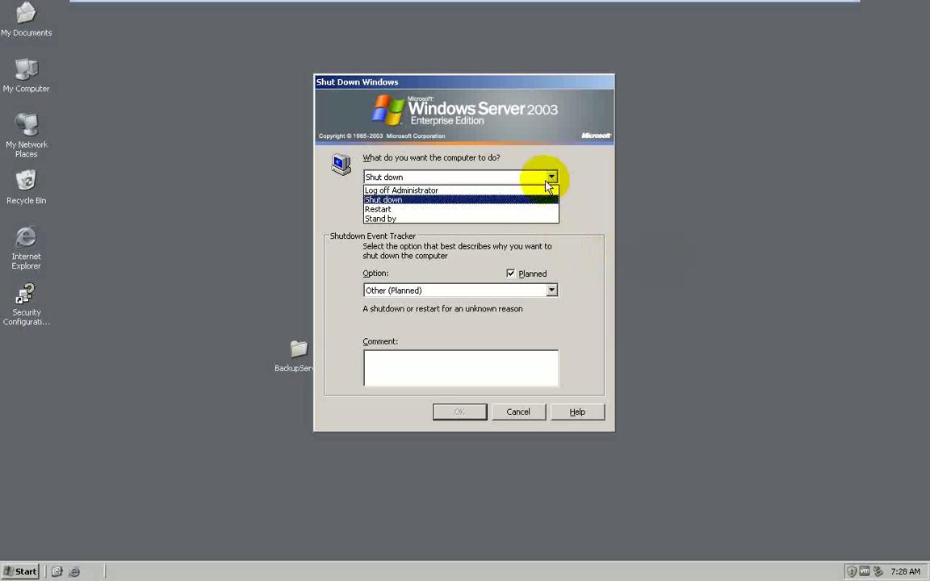
{"action": "left_click", "coordinate": [533, 209]}
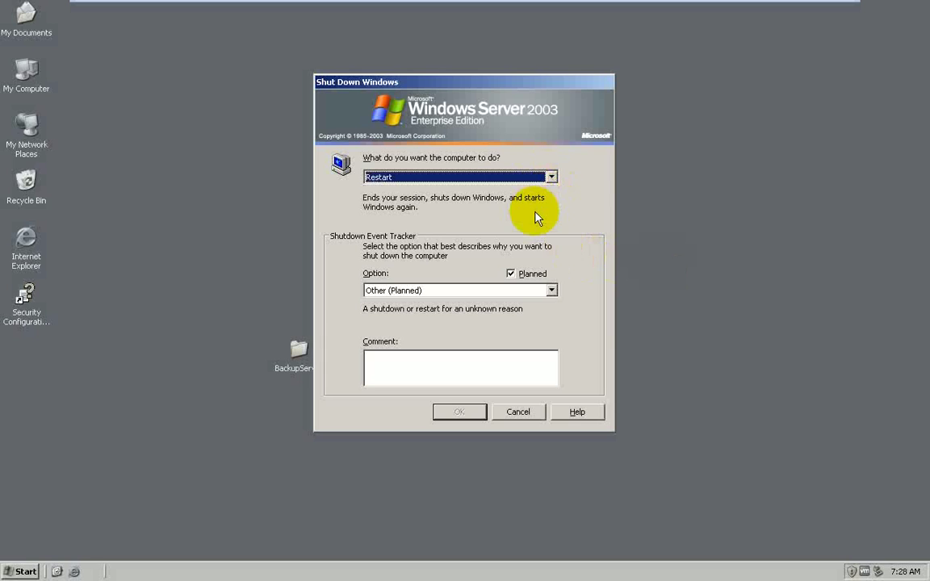
{"action": "left_click", "coordinate": [467, 376]}
{"action": "type", "text": "r4r4"}
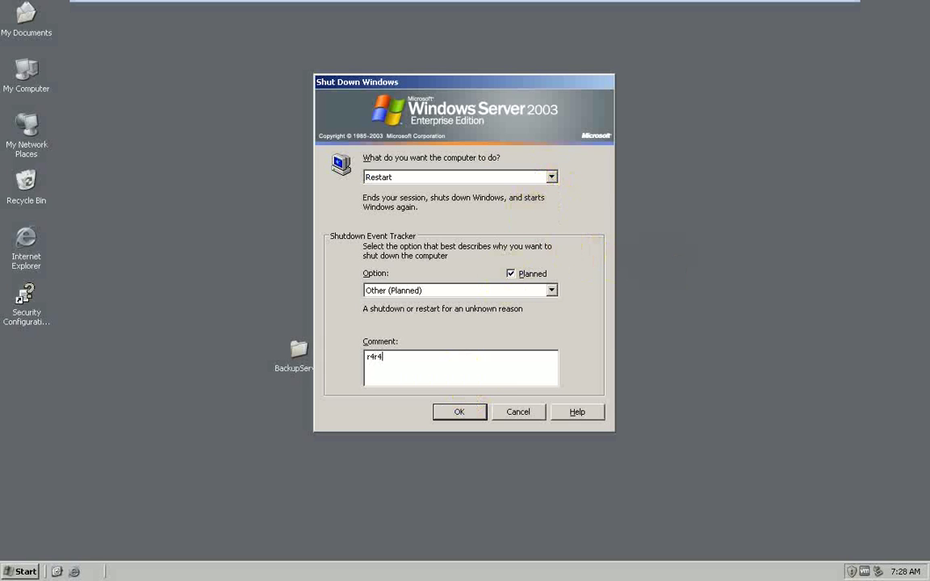
{"action": "left_click", "coordinate": [460, 412]}
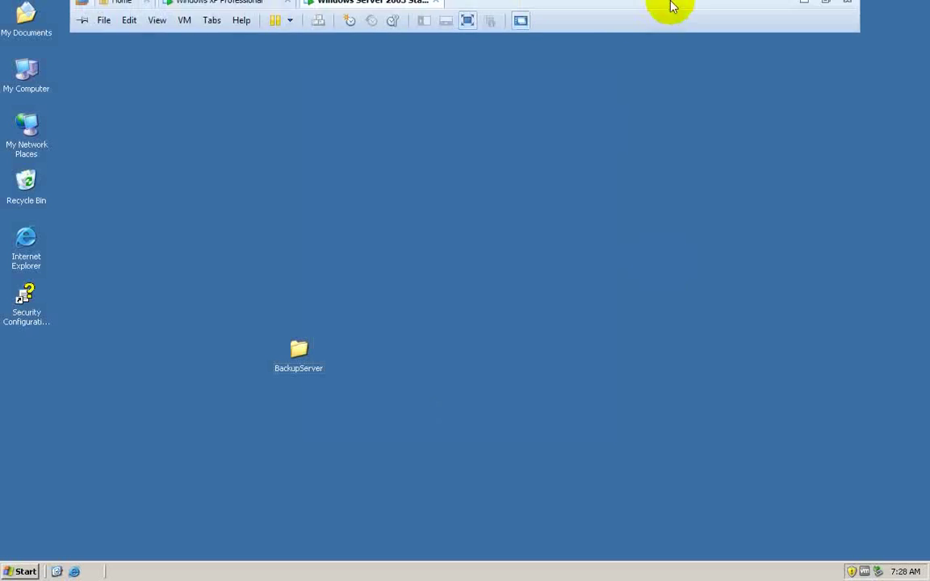
Switch to Notepad on the host and review the note about the key for entering safe mode.
{"action": "left_click", "coordinate": [826, 10]}
{"action": "left_click", "coordinate": [606, 201]}
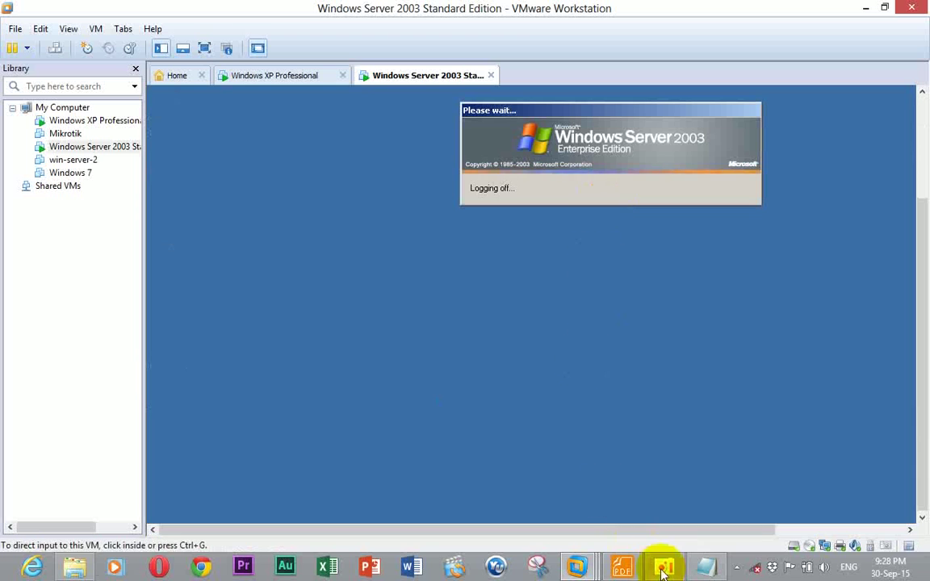
{"action": "left_click", "coordinate": [704, 569]}
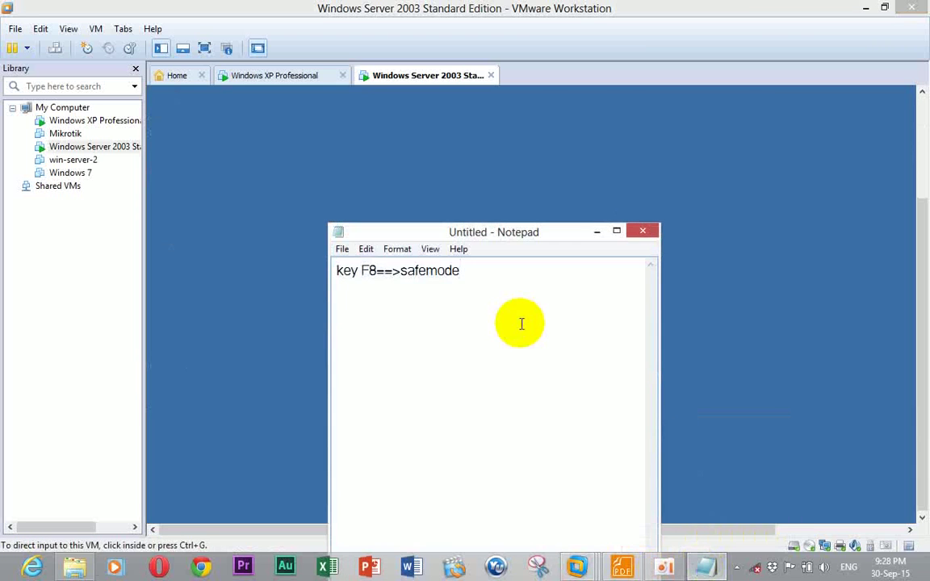
{"action": "left_click_drag", "start_coordinate": [484, 280], "coordinate": [331, 276]}
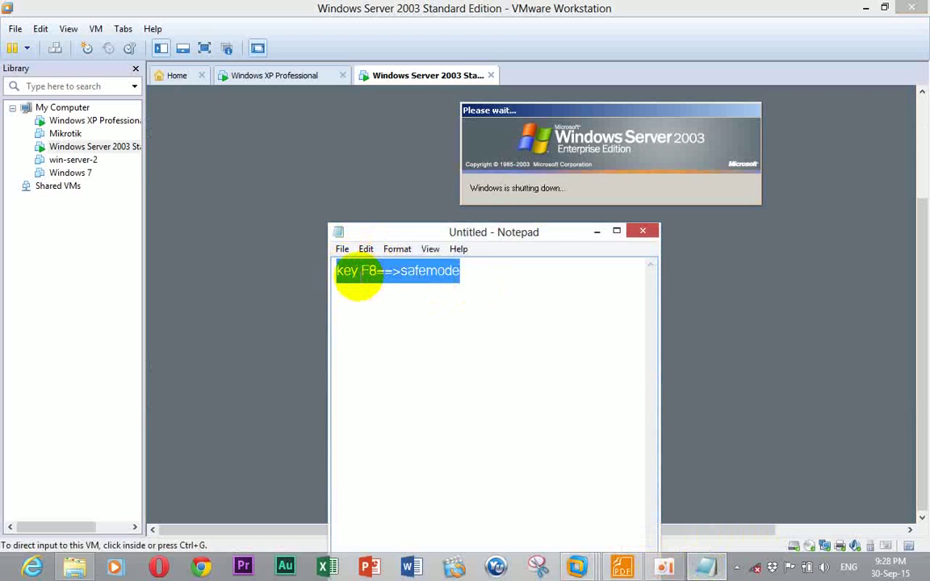
{"action": "left_click", "coordinate": [388, 275]}
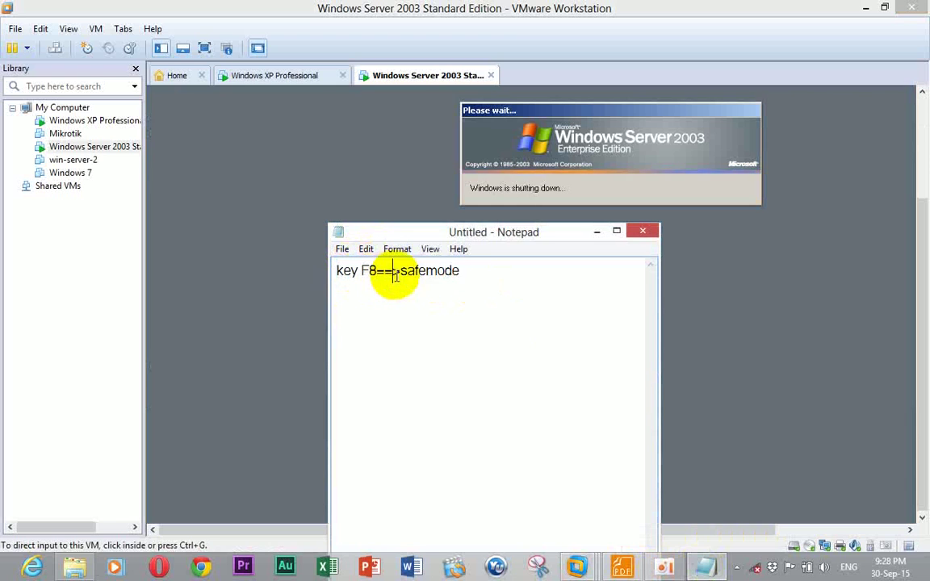
{"action": "left_click", "coordinate": [592, 233]}
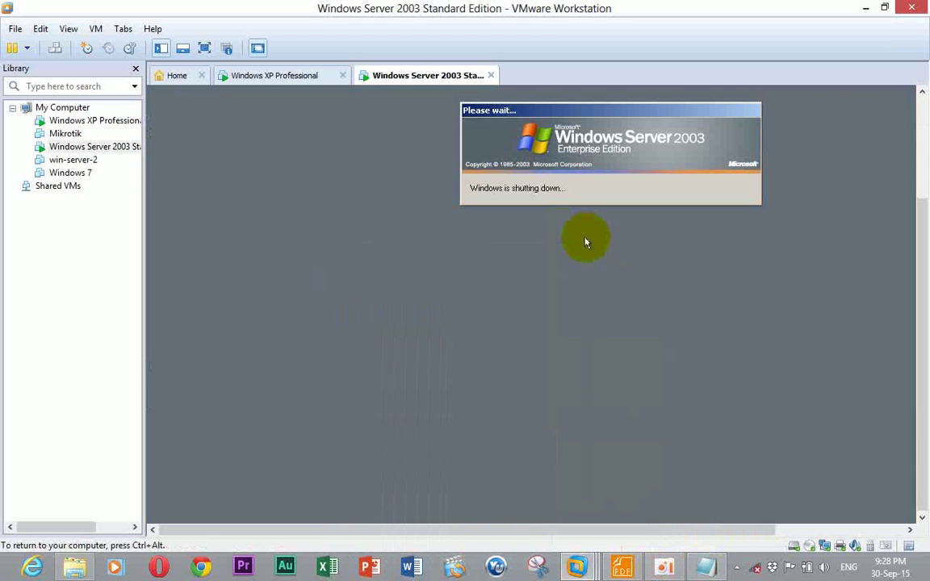
Boot the server in full screen into Directory Services Restore Mode from the Windows Advanced Options Menu.
{"action": "left_click", "coordinate": [204, 50]}
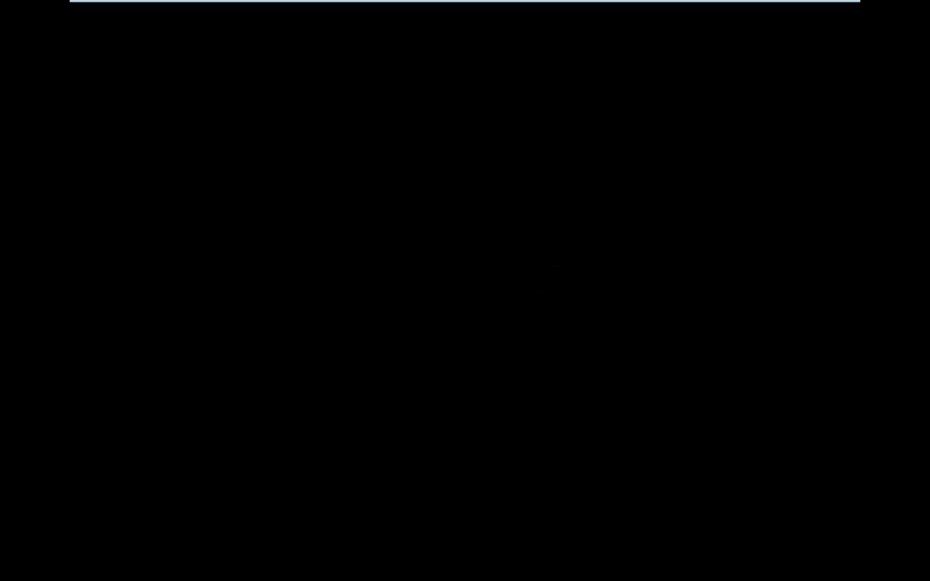
{"action": "key", "text": "F8"}
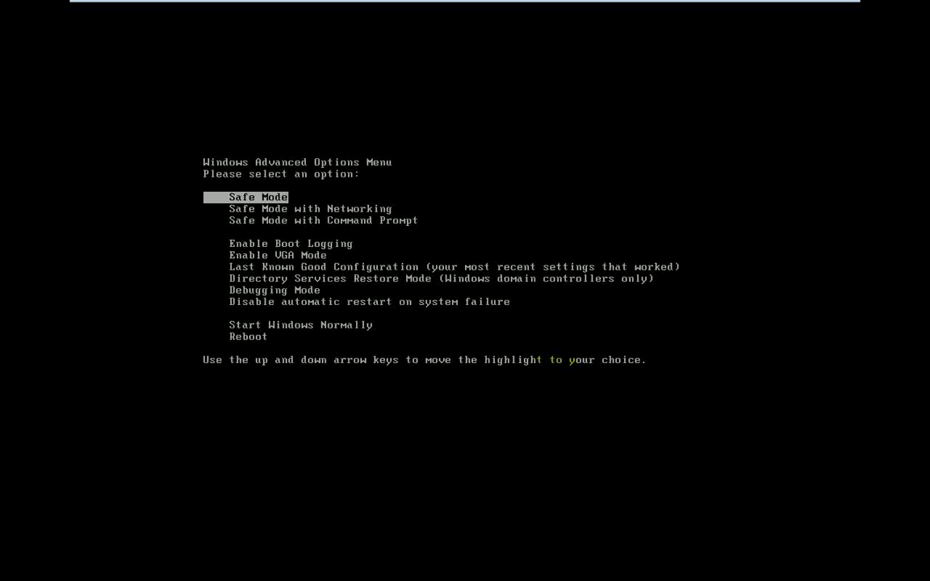
{"action": "key", "text": "Down"}
{"action": "key", "text": "Down"}
{"action": "key", "text": "Down"}
{"action": "key", "text": "Down"}
{"action": "key", "text": "Down"}
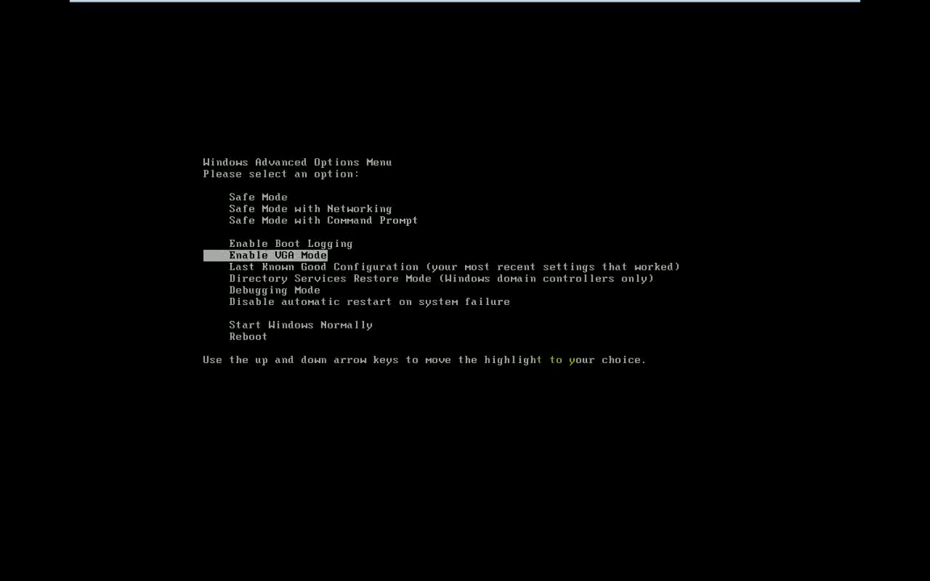
{"action": "key", "text": "Down"}
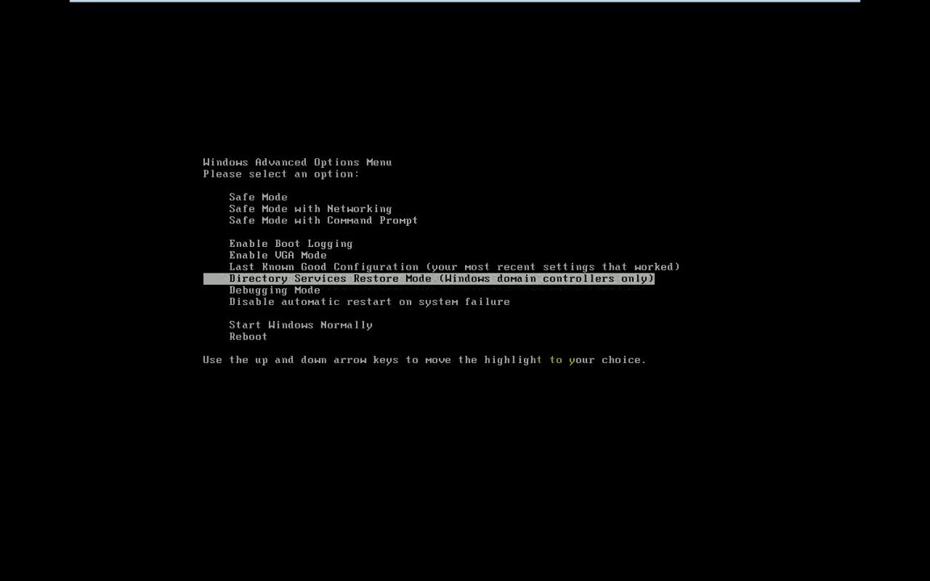
{"action": "key", "text": "Return"}
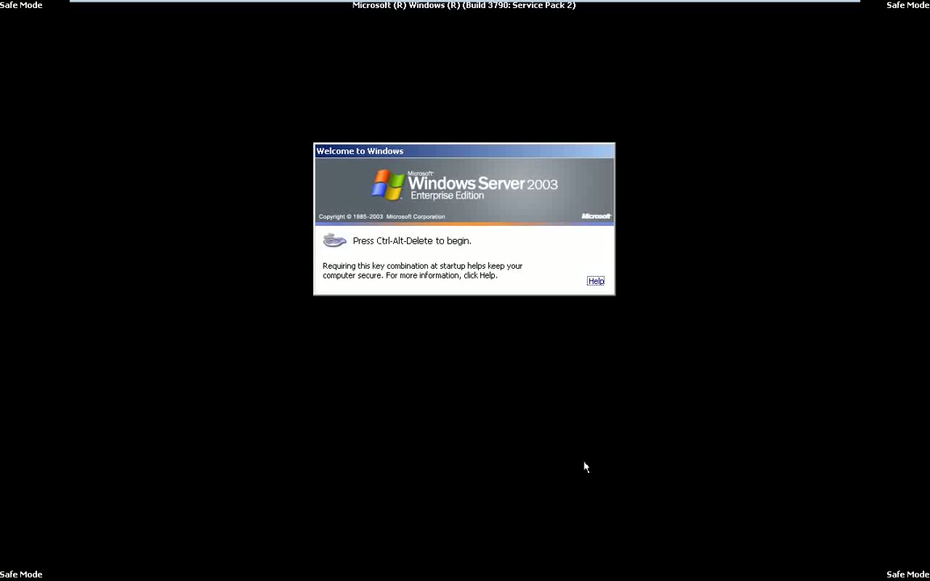
Log on to the server as Administrator and accept the safe mode notice.
{"action": "key", "text": "ctrl+alt+Delete"}
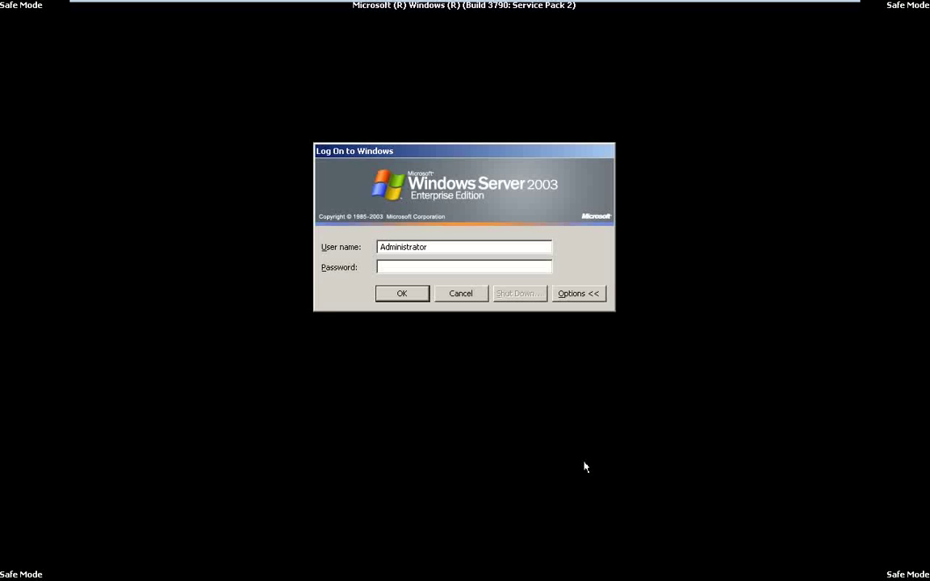
{"action": "key", "text": "Return"}
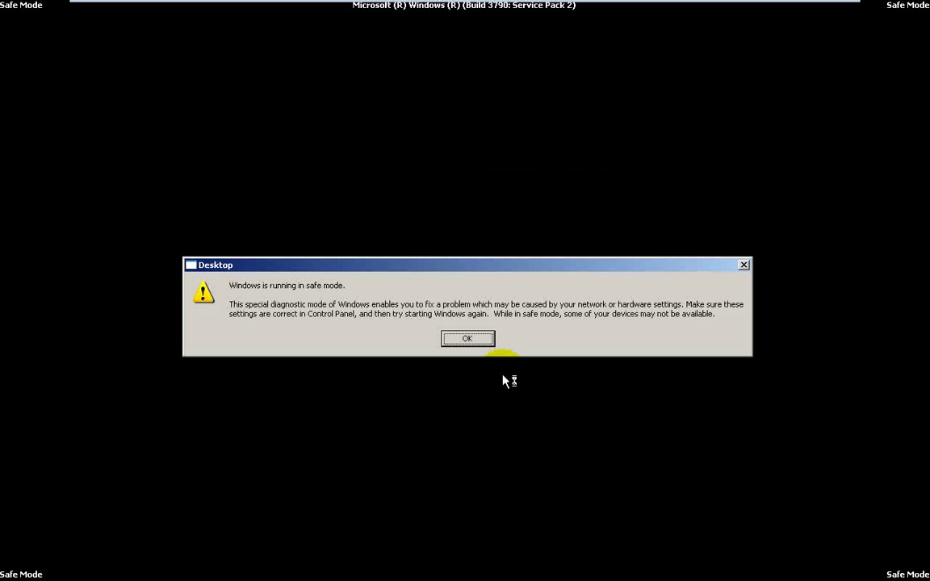
{"action": "left_click", "coordinate": [473, 340]}
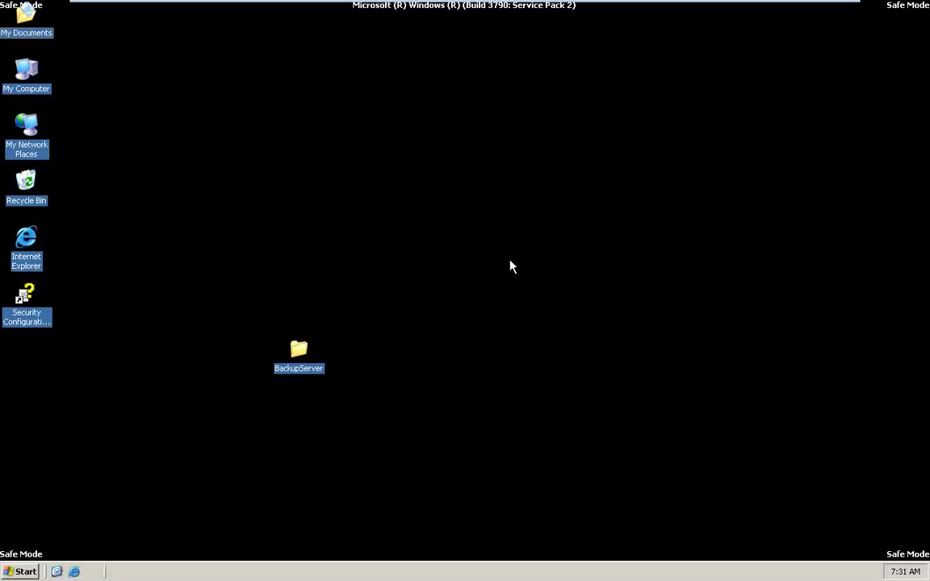
Check the BackupServer folder on the desktop for the Backup.bkf file and close the folder.
{"action": "double_click", "coordinate": [298, 351]}
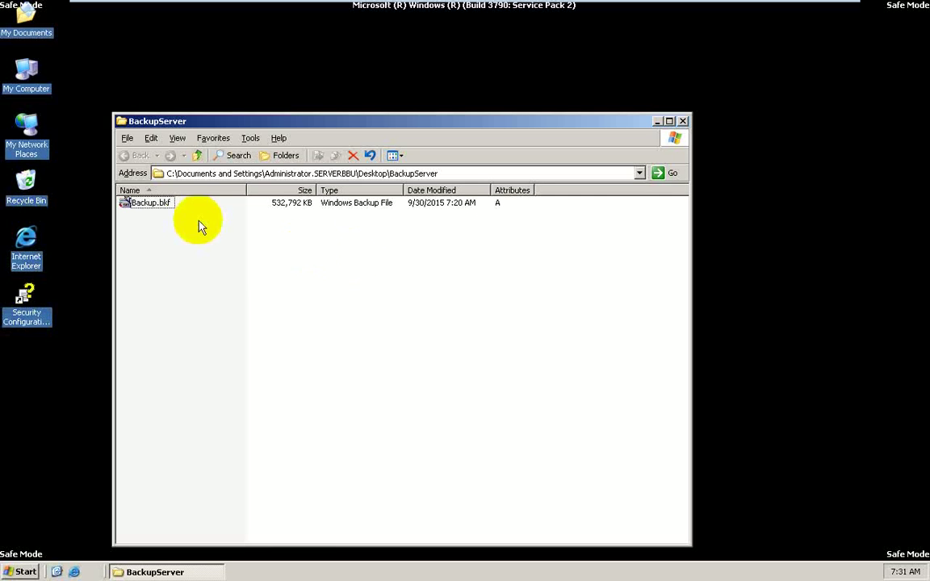
{"action": "left_click", "coordinate": [165, 204]}
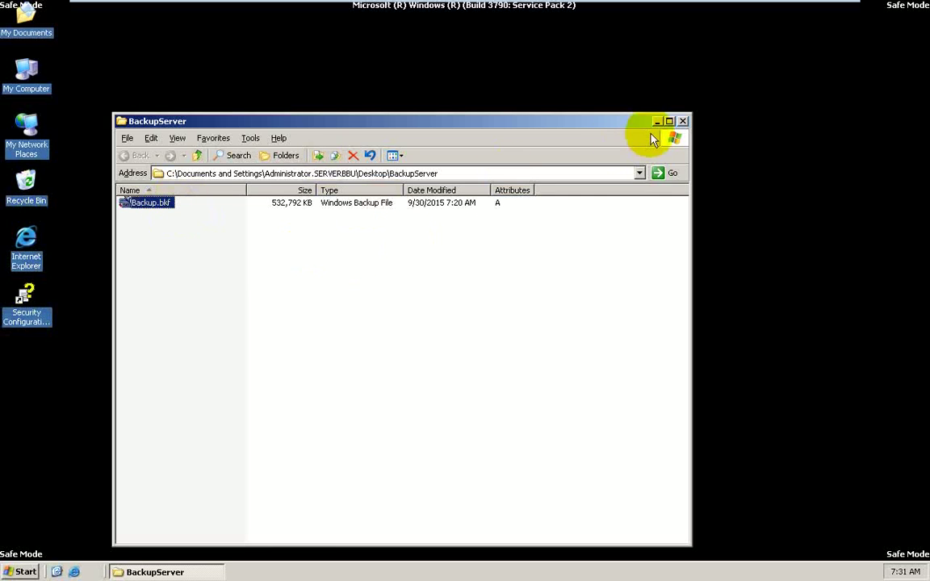
{"action": "left_click", "coordinate": [683, 122]}
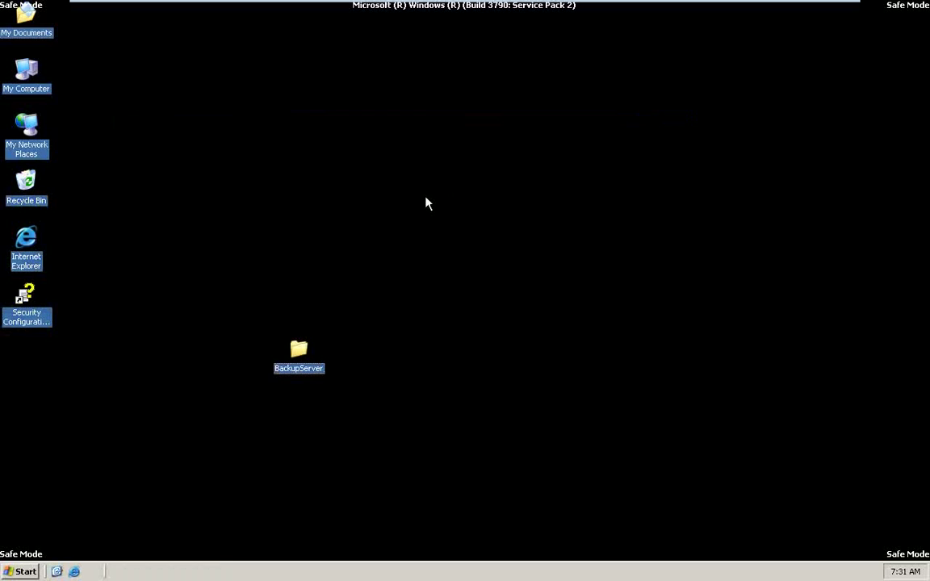
{"action": "left_click", "coordinate": [467, 30]}
{"action": "key", "text": "ctrl+g"}
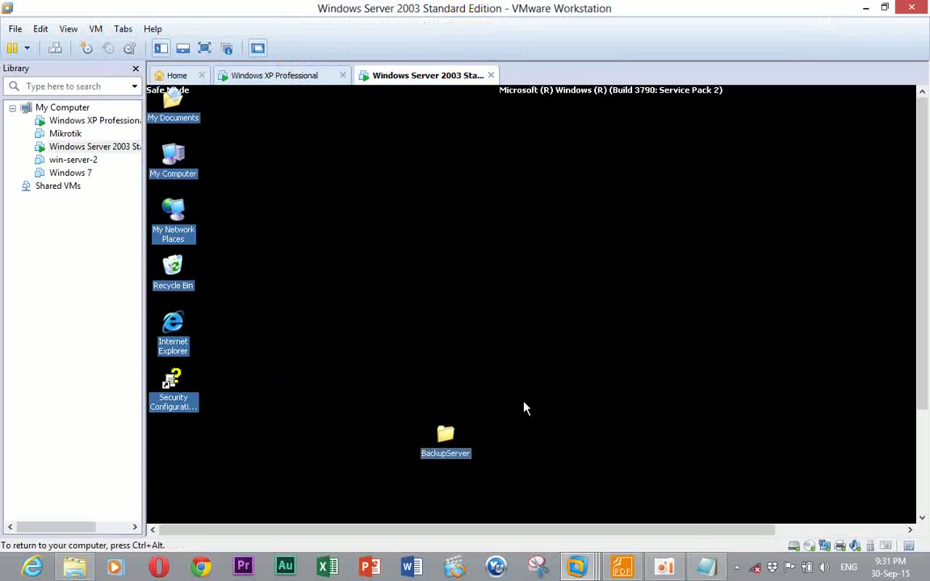
{"action": "left_click", "coordinate": [666, 566]}
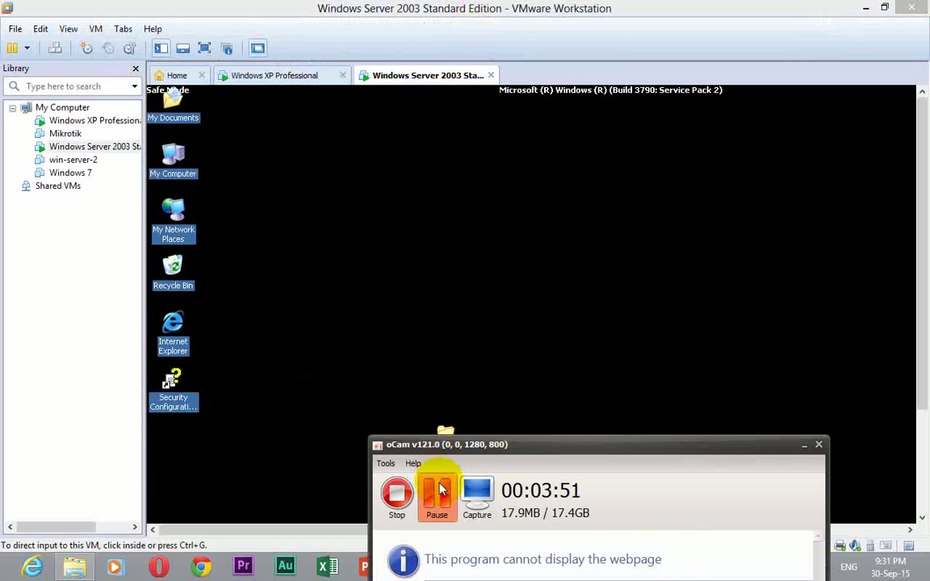
{"action": "left_click", "coordinate": [804, 445]}
{"action": "left_click", "coordinate": [205, 47]}
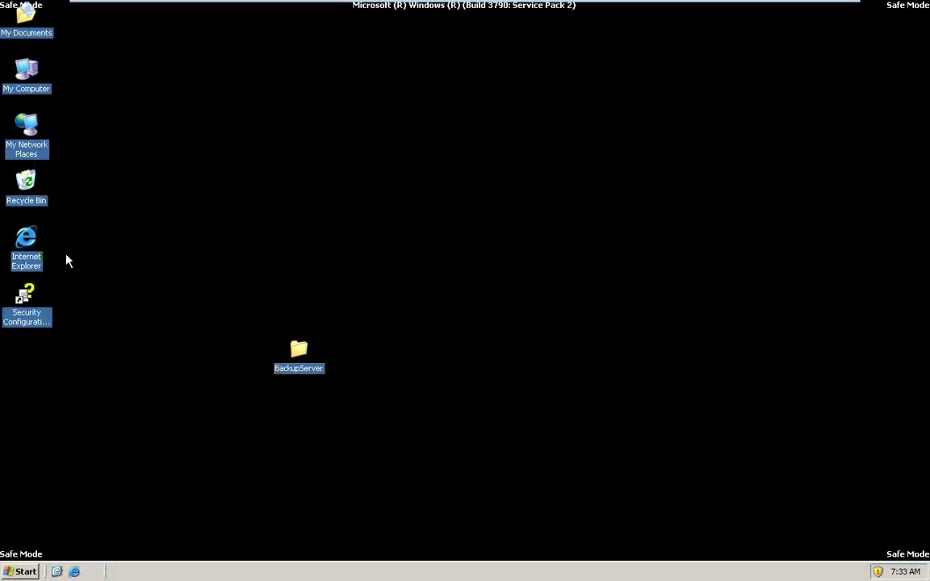
Start the Windows Backup utility and choose to restore files and settings in its wizard.
{"action": "left_click", "coordinate": [24, 569]}
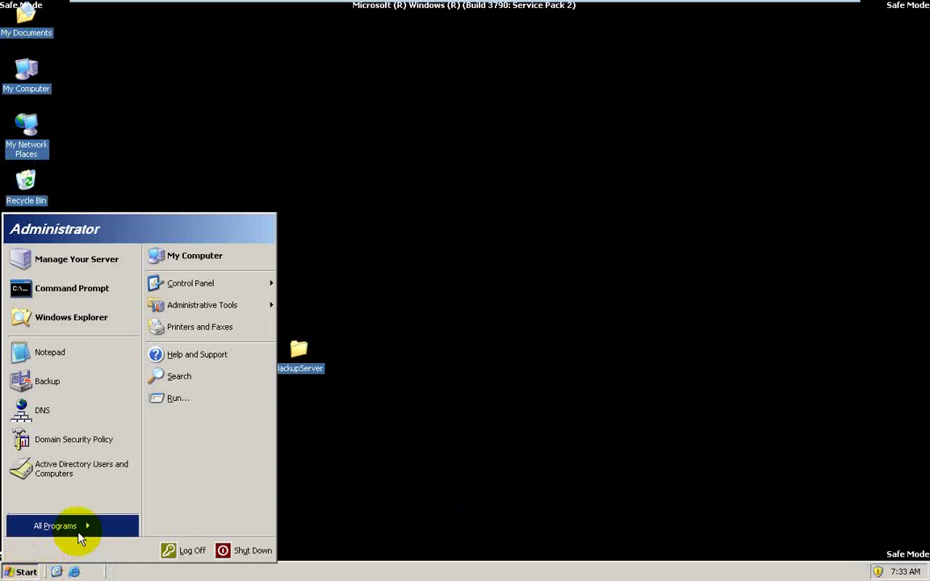
{"action": "mouse_move", "coordinate": [79, 527]}
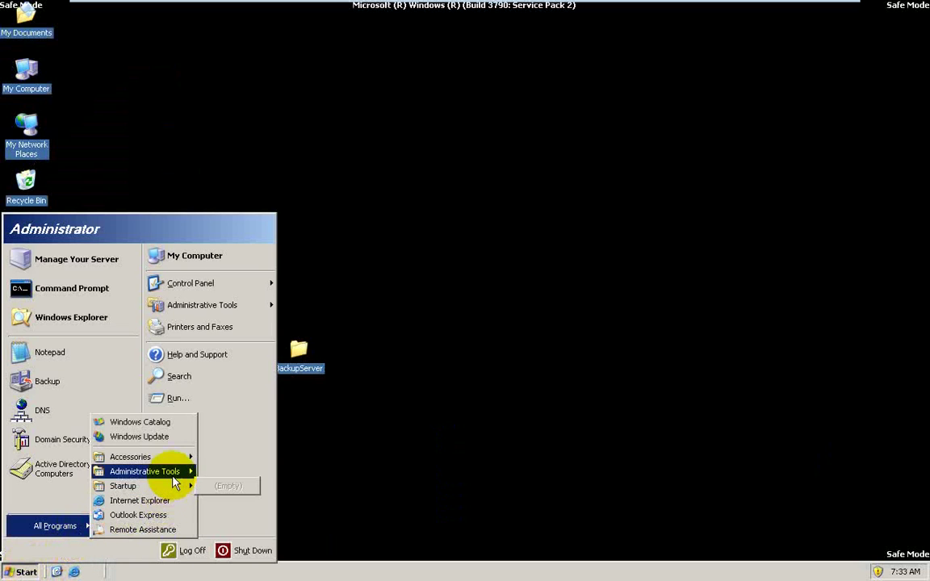
{"action": "mouse_move", "coordinate": [175, 463]}
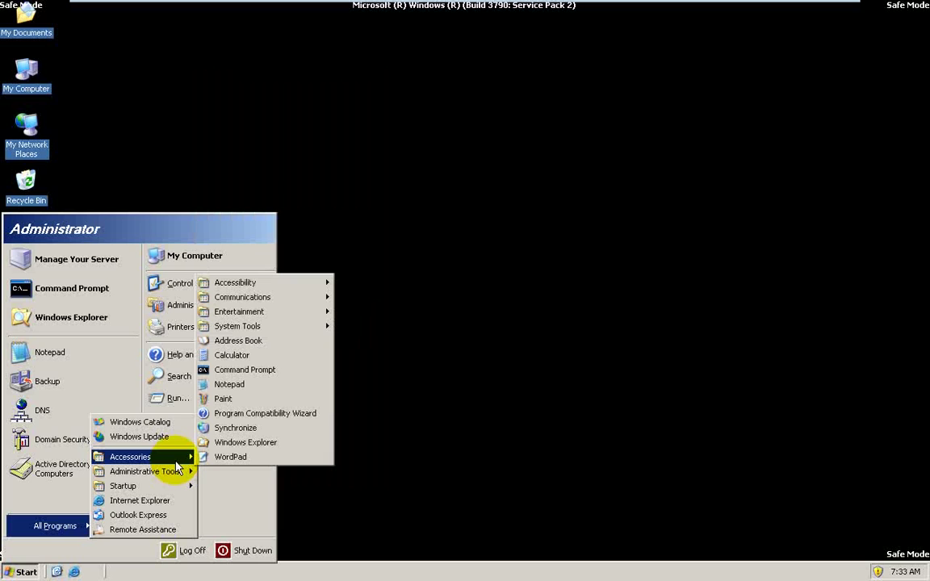
{"action": "mouse_move", "coordinate": [311, 329]}
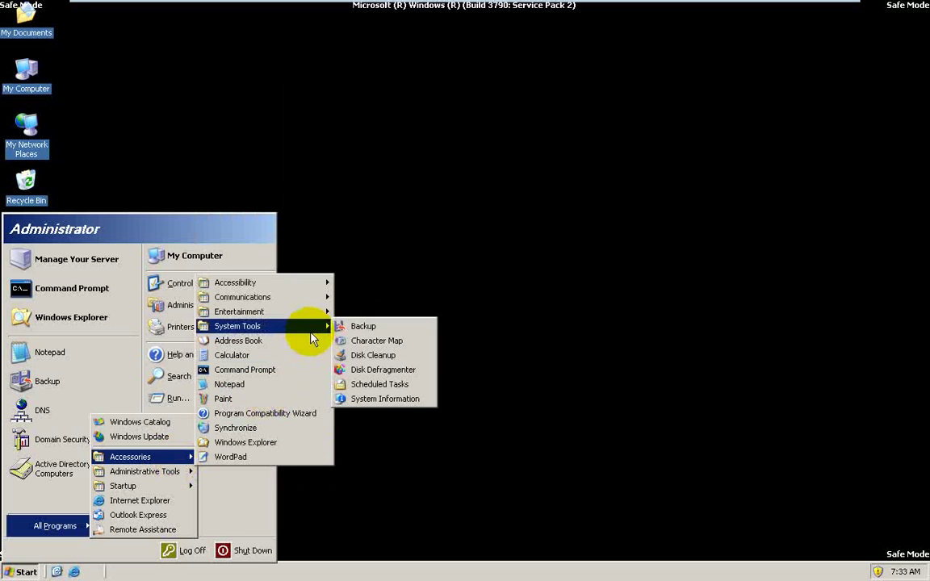
{"action": "left_click", "coordinate": [355, 327]}
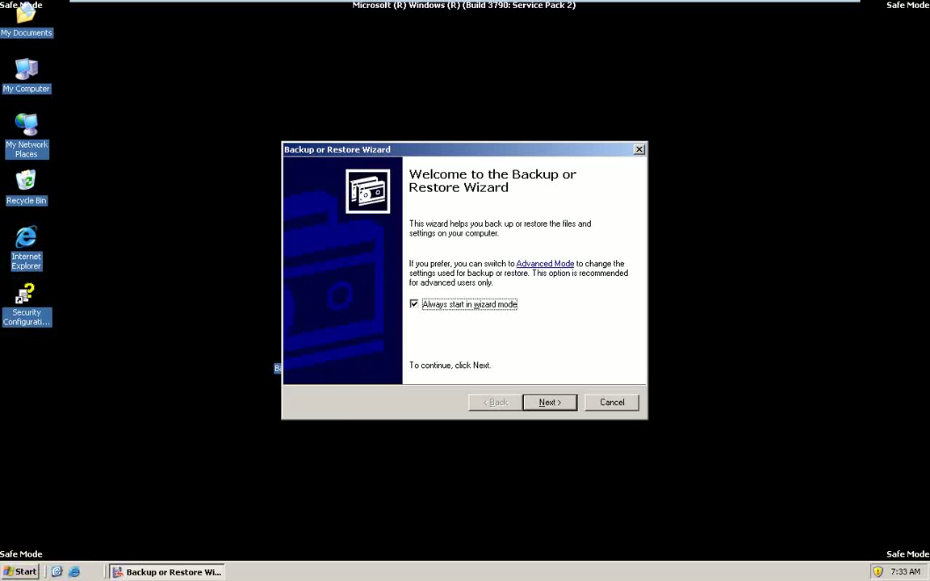
{"action": "left_click", "coordinate": [549, 402]}
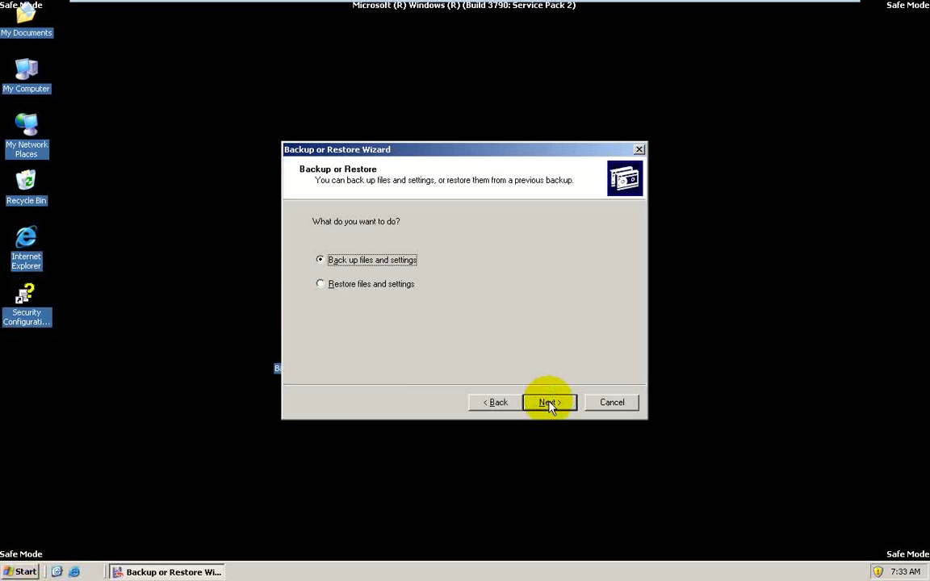
{"action": "left_click", "coordinate": [356, 289]}
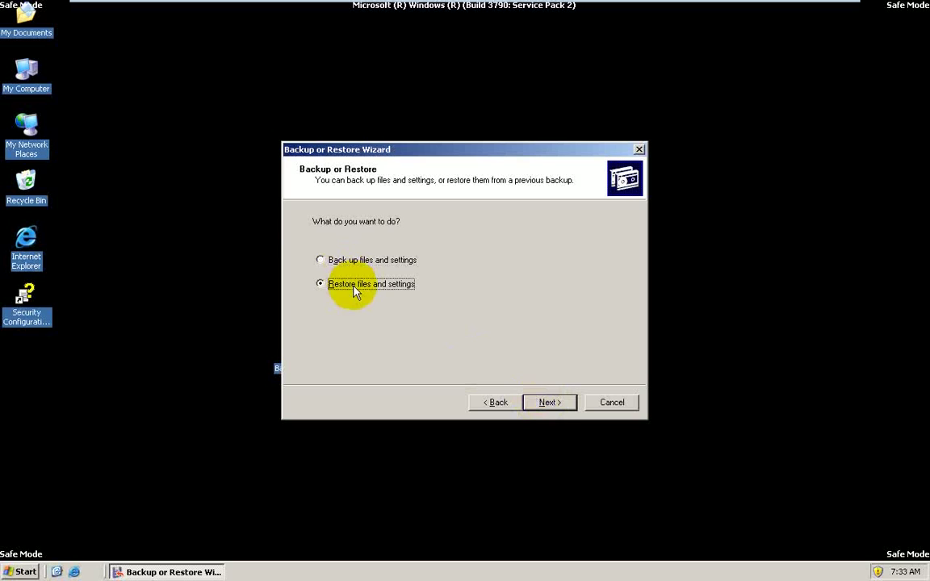
{"action": "left_click", "coordinate": [545, 403]}
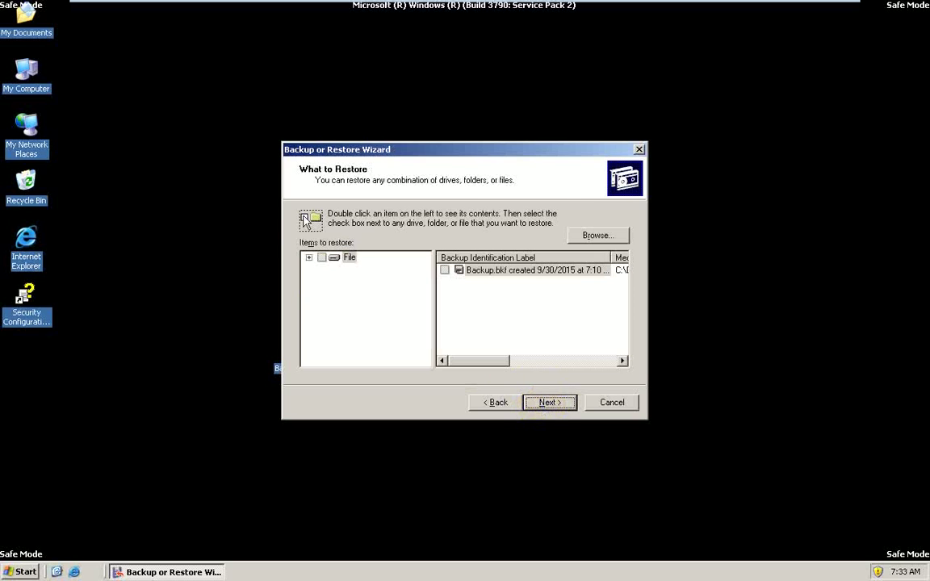
Expand the Backup.bkf set among the items to restore and select its System State.
{"action": "left_click", "coordinate": [308, 258]}
{"action": "left_click", "coordinate": [322, 269]}
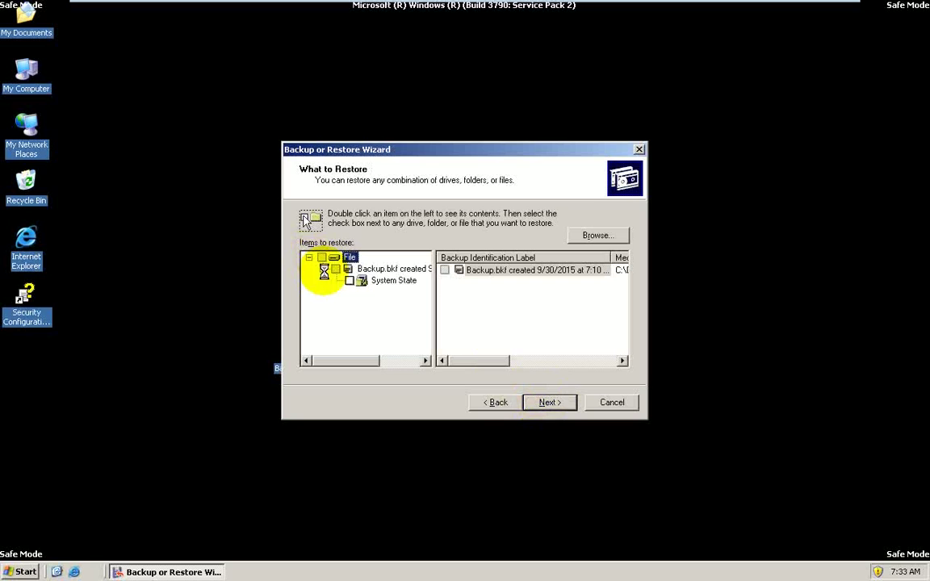
{"action": "left_click", "coordinate": [350, 281]}
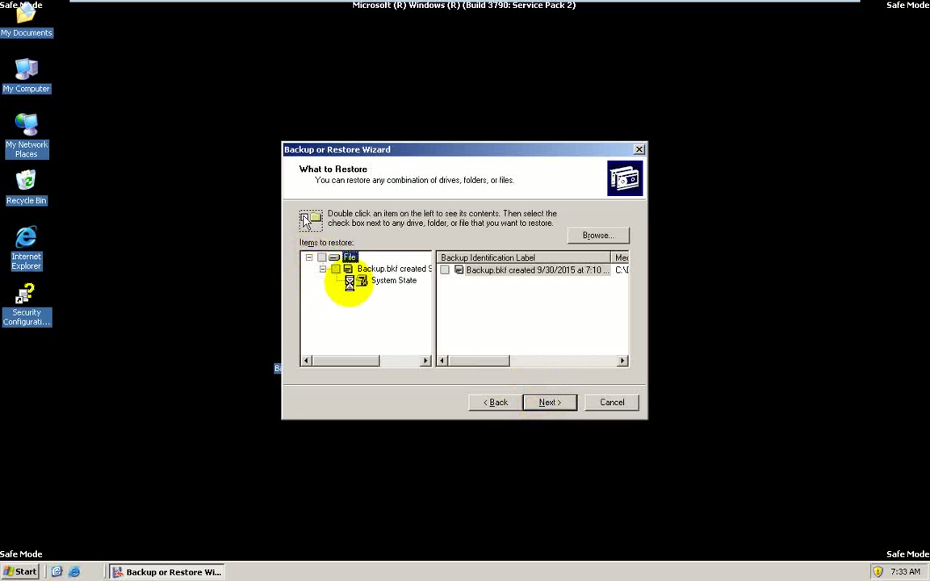
Finish the restore wizard with its default settings and accept overwriting the current System State to start the restore.
{"action": "left_click", "coordinate": [538, 404]}
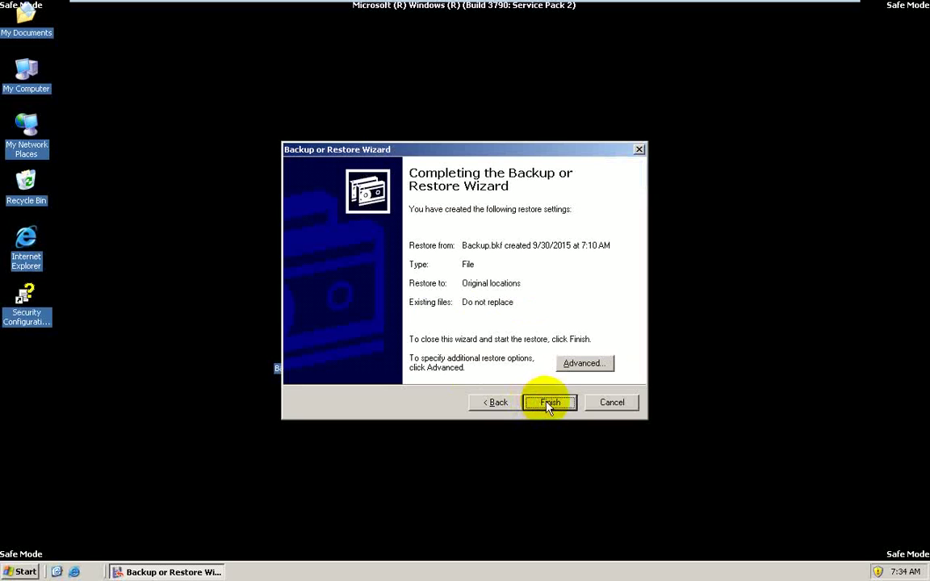
{"action": "left_click", "coordinate": [550, 404]}
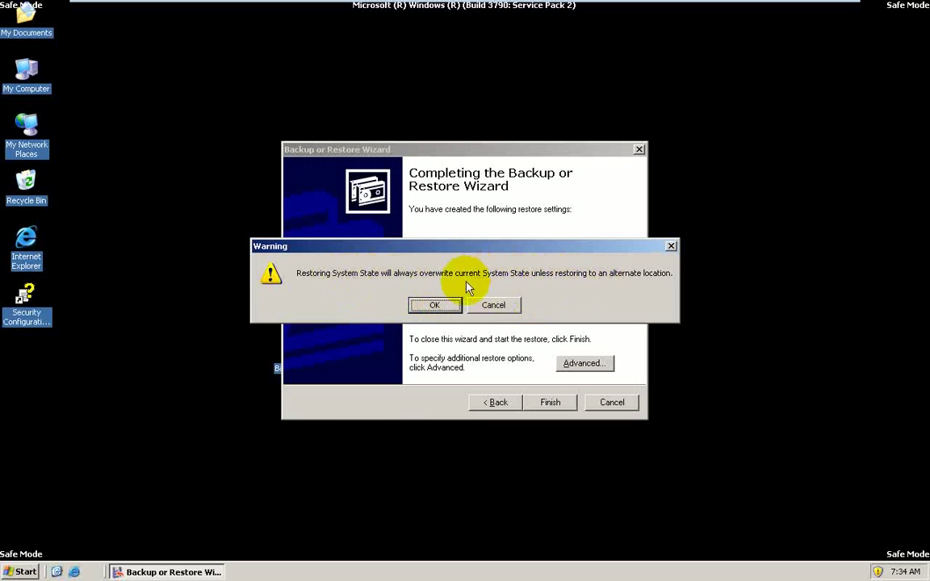
{"action": "left_click", "coordinate": [436, 306]}
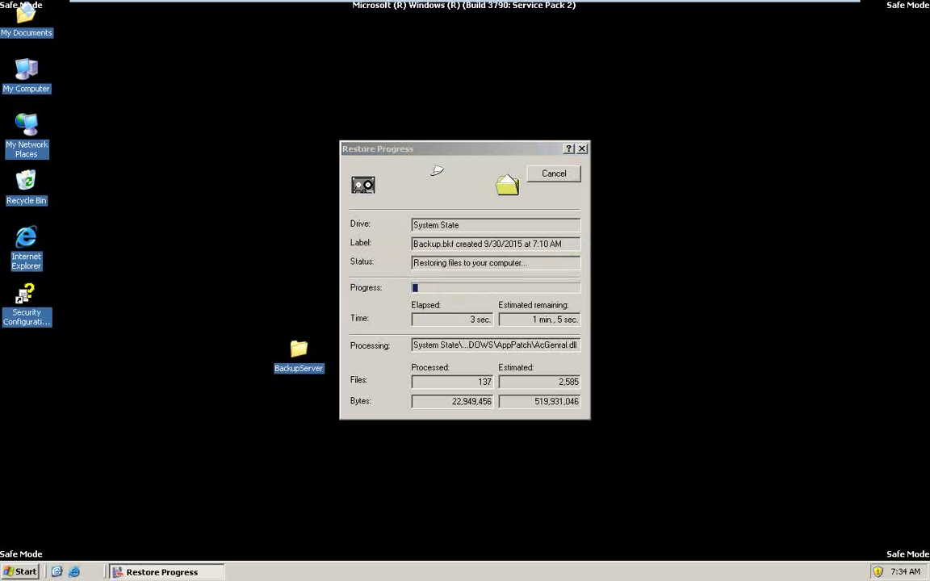
{"action": "mouse_move", "coordinate": [339, 7]}
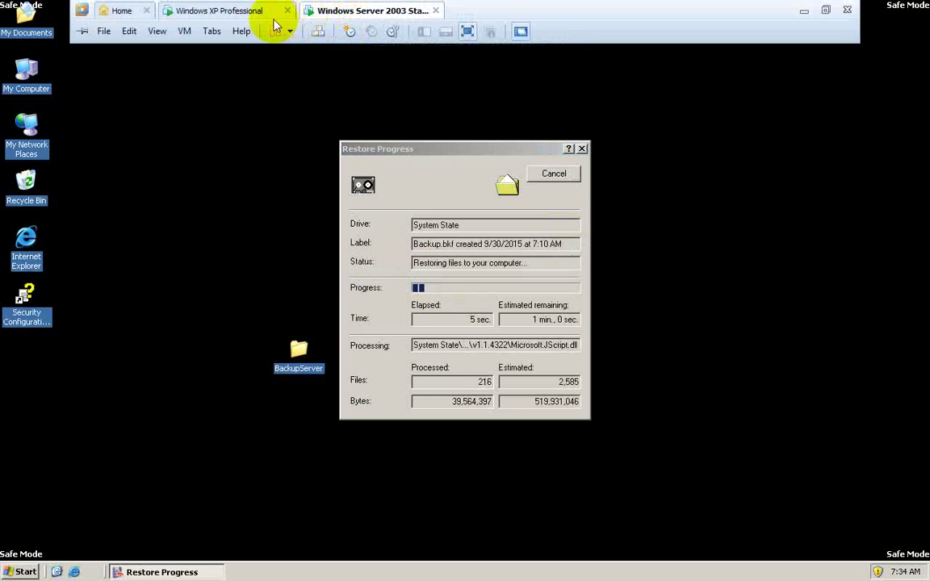
{"action": "left_click", "coordinate": [467, 29]}
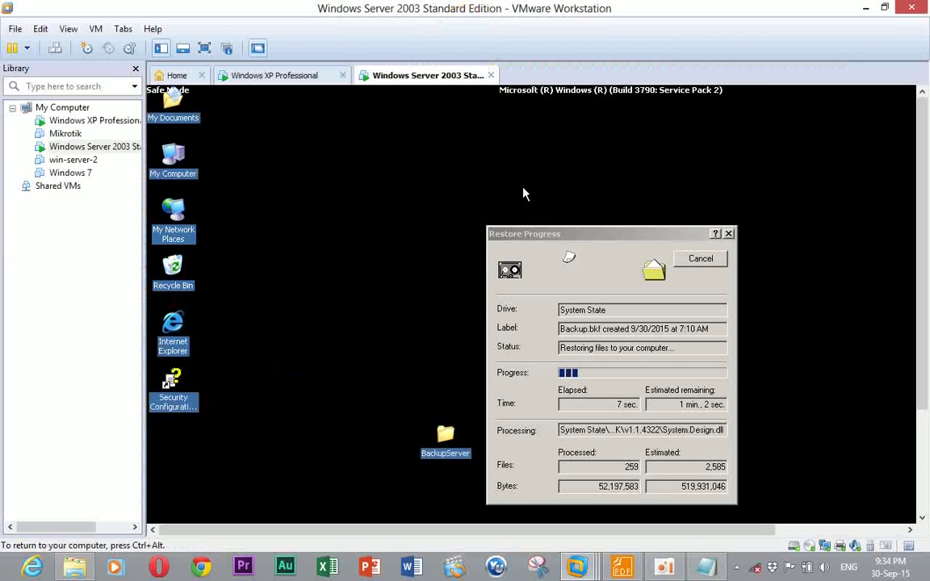
{"action": "left_click_drag", "start_coordinate": [668, 458], "coordinate": [468, 189]}
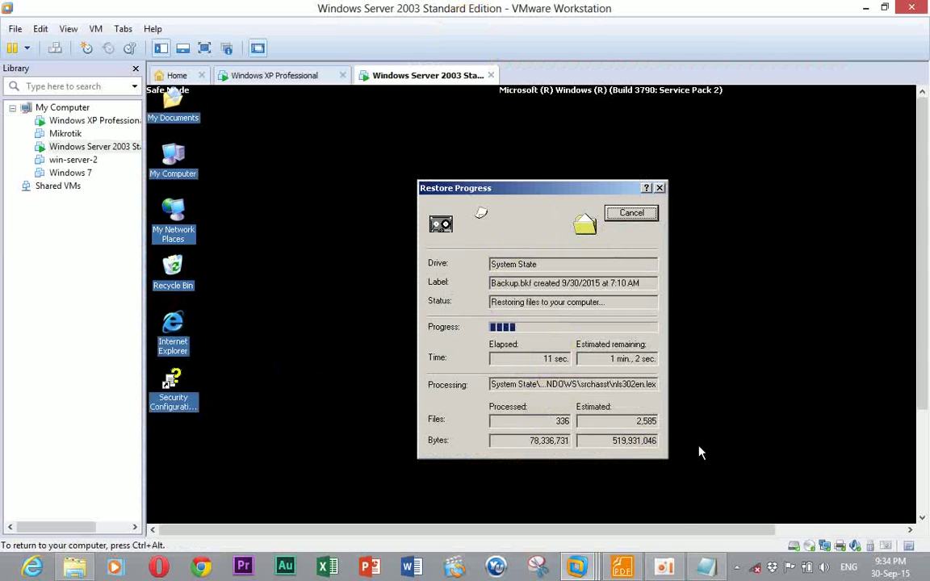
{"action": "key", "text": "ctrl+alt"}
{"action": "left_click", "coordinate": [663, 567]}
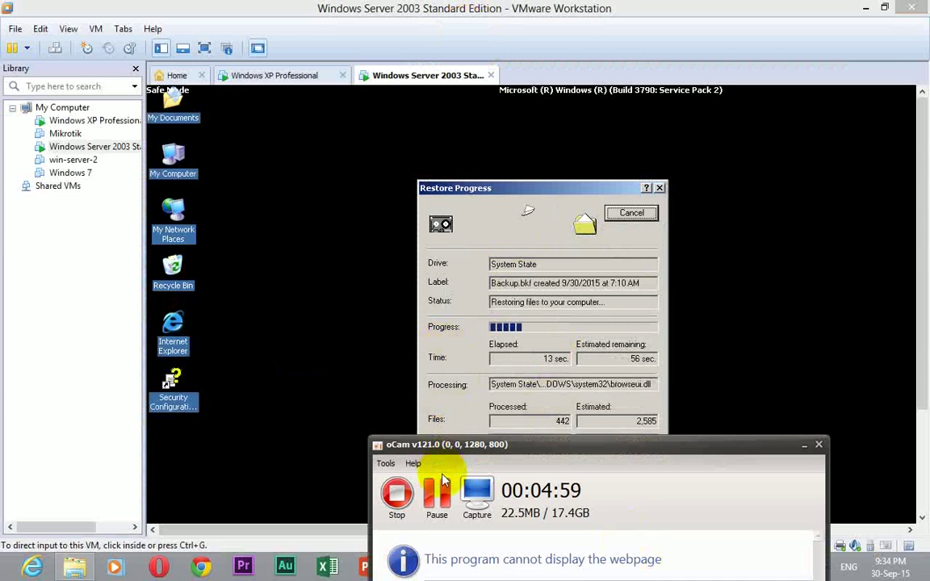
{"action": "left_click_drag", "start_coordinate": [397, 442], "coordinate": [372, 499]}
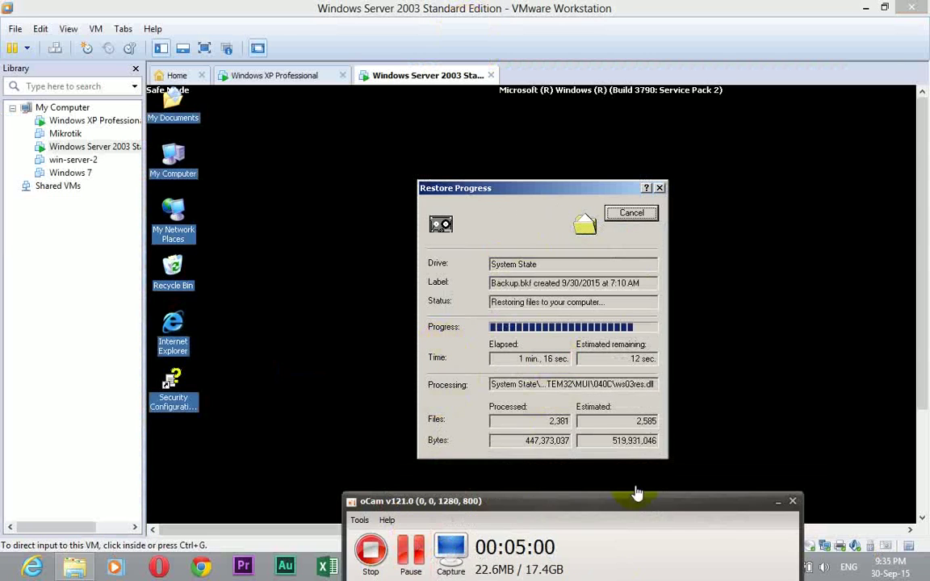
{"action": "left_click", "coordinate": [778, 502]}
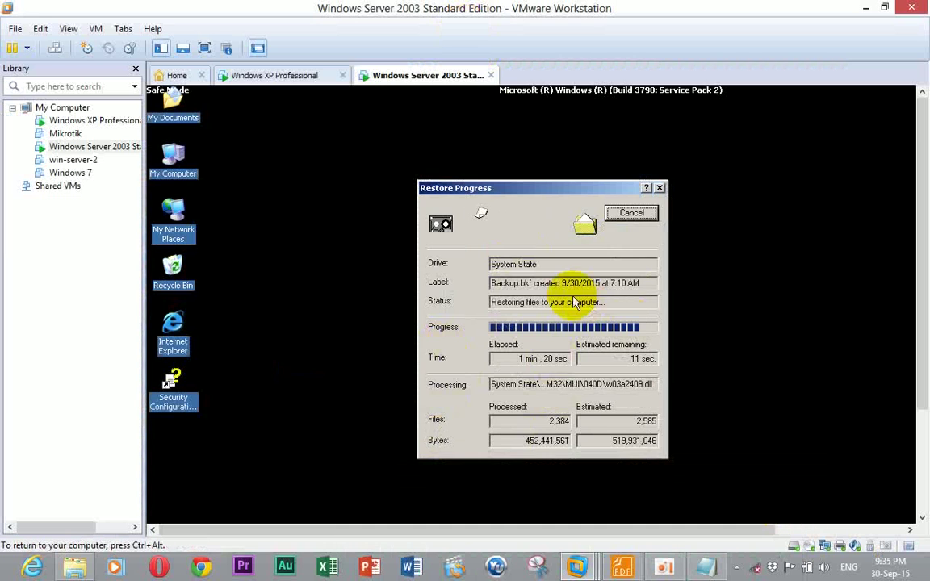
{"action": "left_click", "coordinate": [205, 47]}
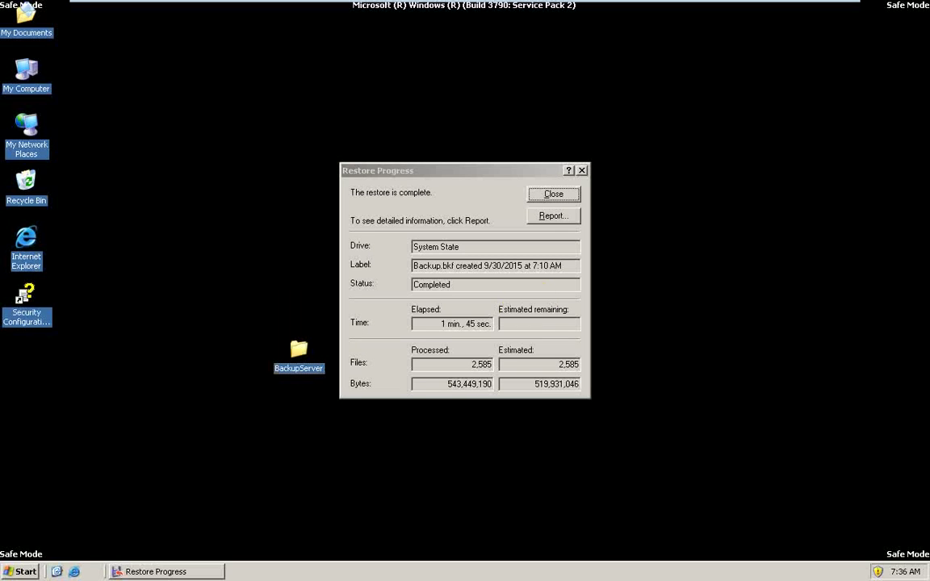
Close the restore progress report once the restore has finished and agree to restart the computer.
{"action": "left_click", "coordinate": [572, 192]}
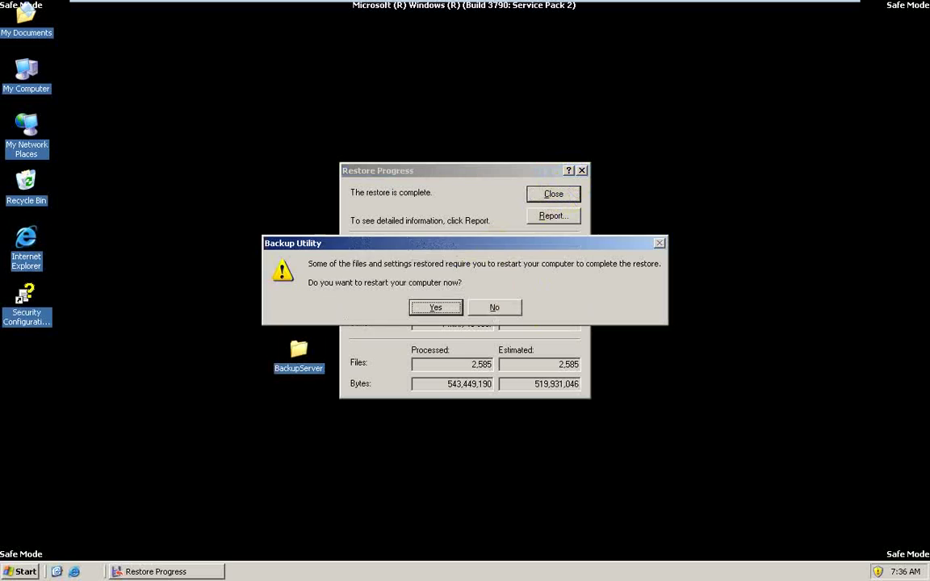
{"action": "left_click", "coordinate": [436, 308]}
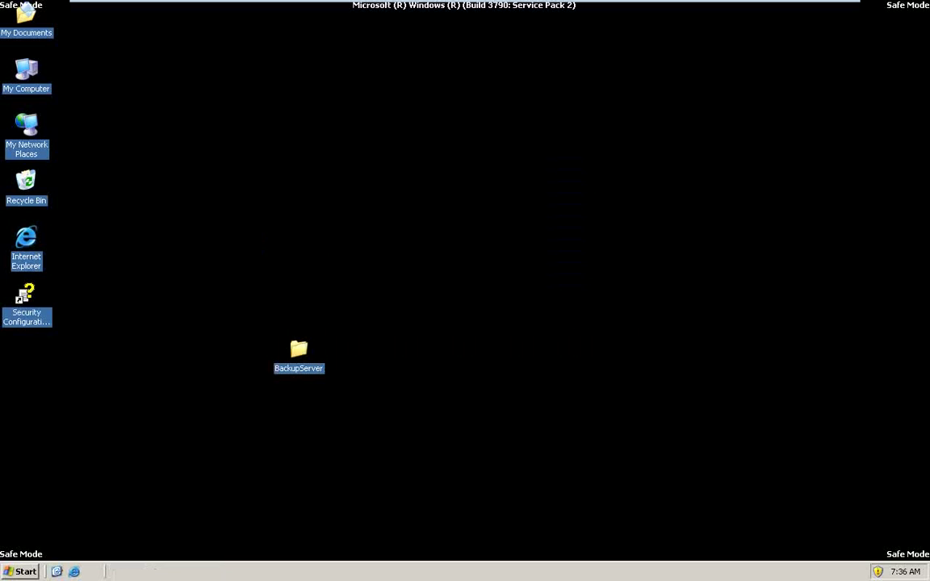